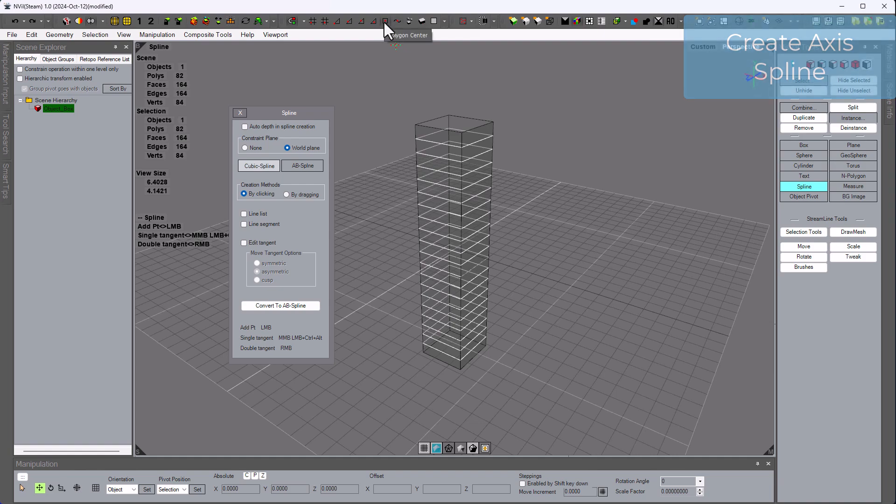
- Draw a straight two-point spline from the box's bottom up to its top, then deselect it
alt+drag(480, 342, 493, 247)
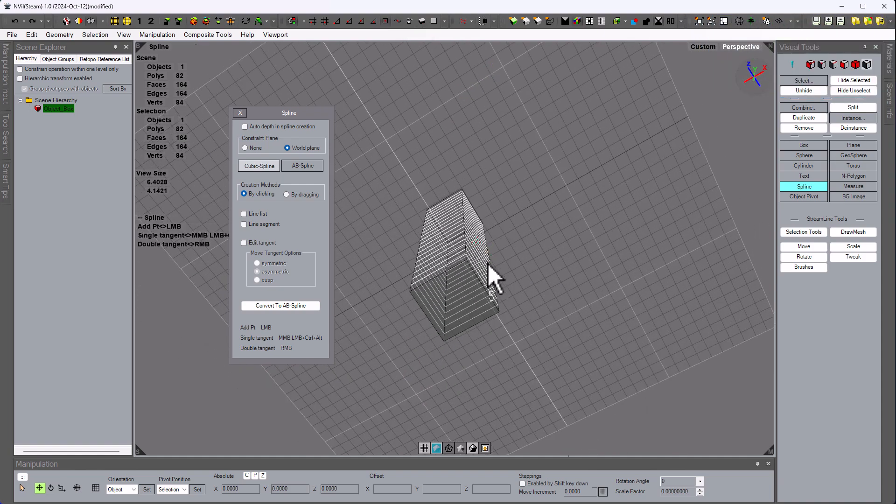
click(458, 306)
alt+drag(516, 216, 488, 346)
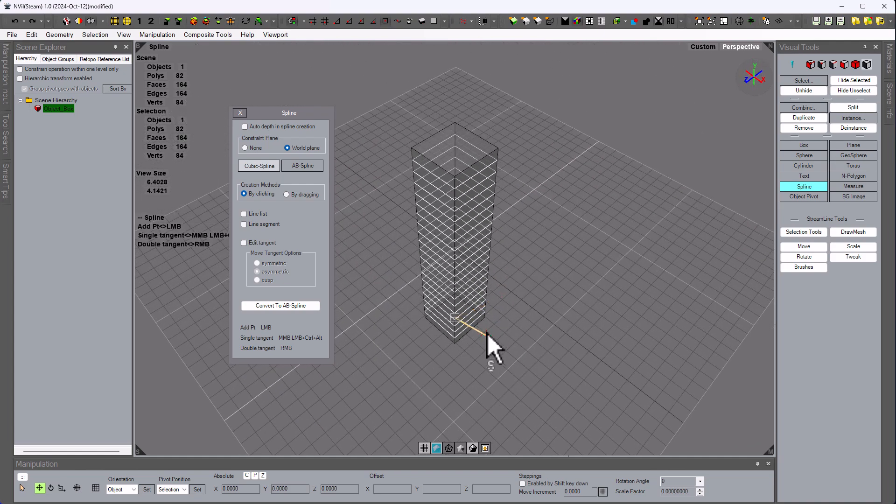
click(453, 139)
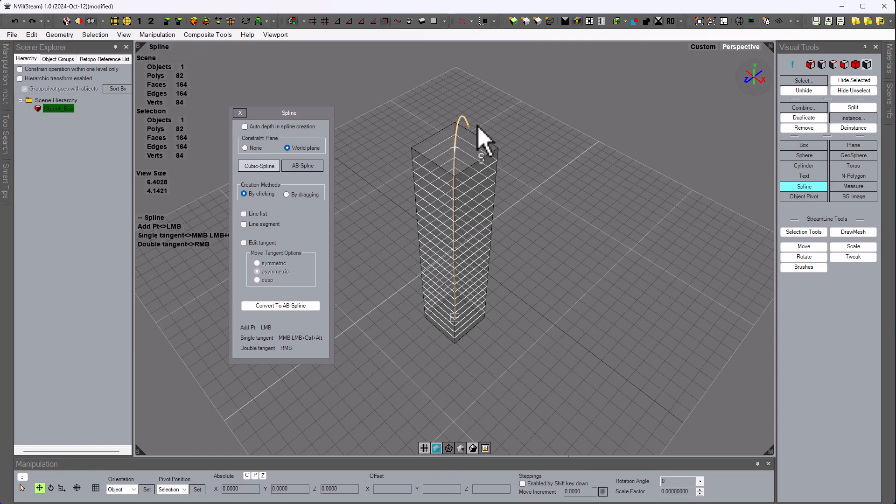
key(Escape)
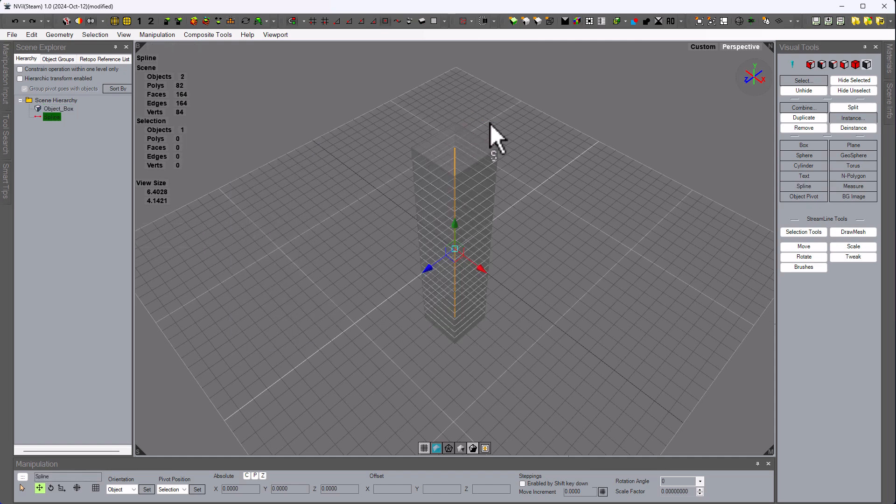
click(70, 170)
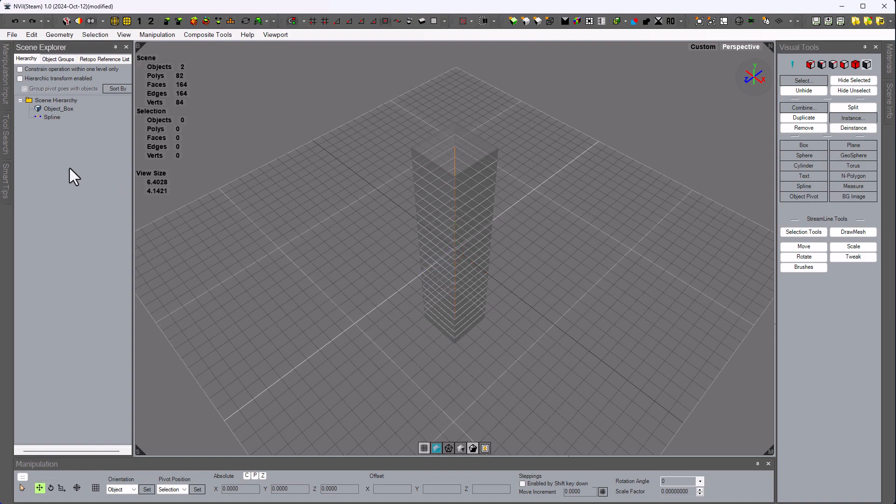
- Draw a spline from the box's bottom, with a tangent point above it in front view, ending to the right
click(800, 188)
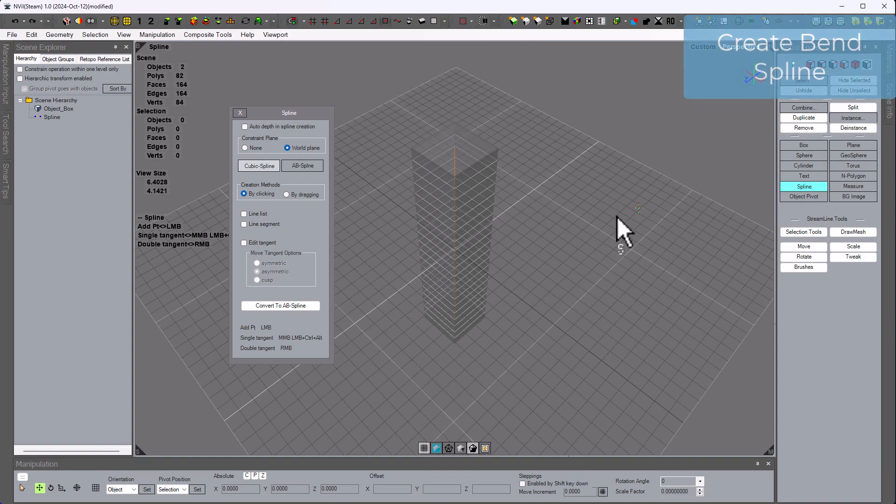
alt+drag(483, 355, 492, 215)
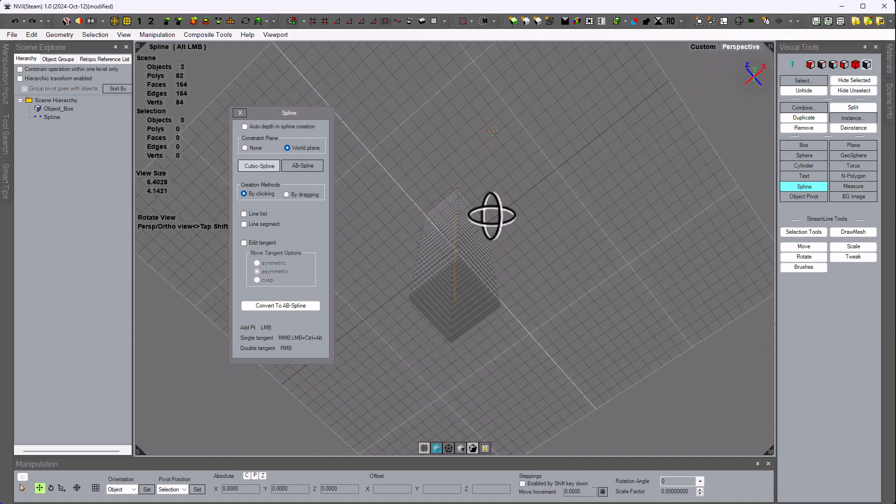
click(453, 301)
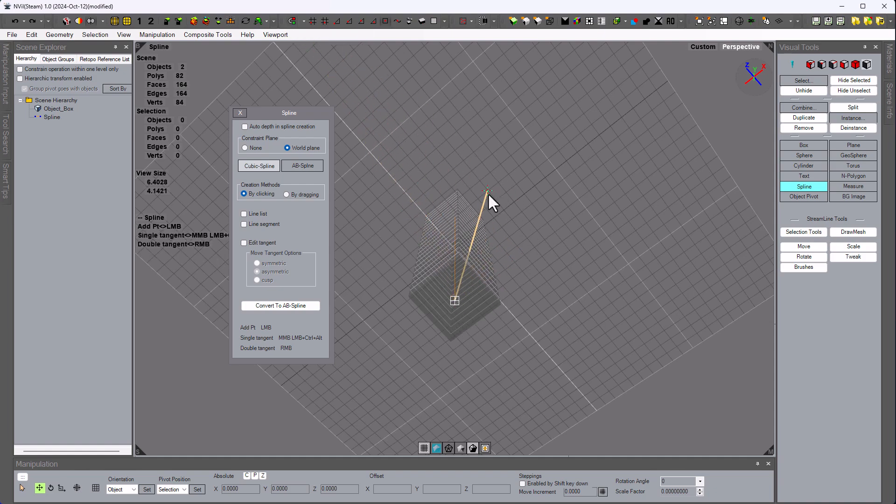
alt+drag(505, 182, 568, 265)
key(shift)
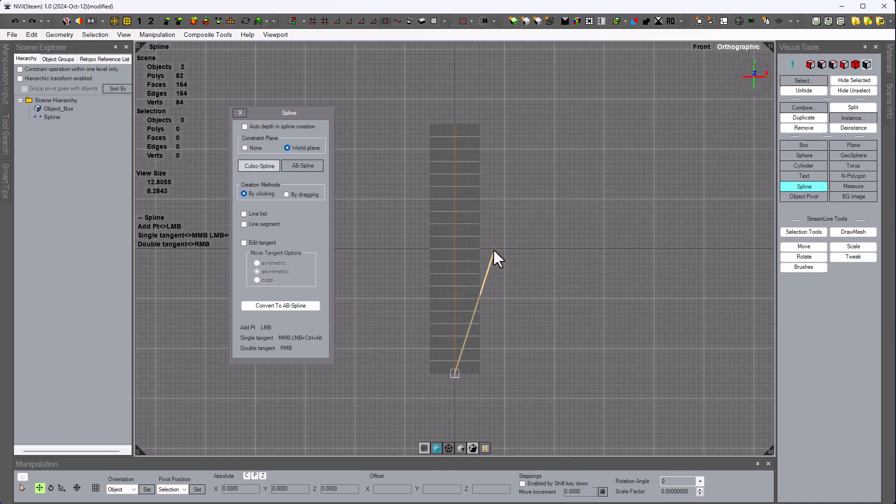
right_click(452, 247)
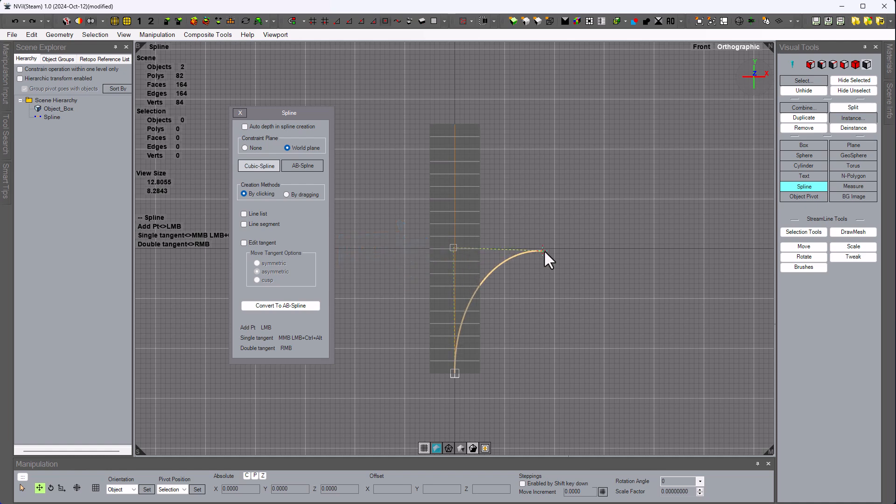
click(601, 248)
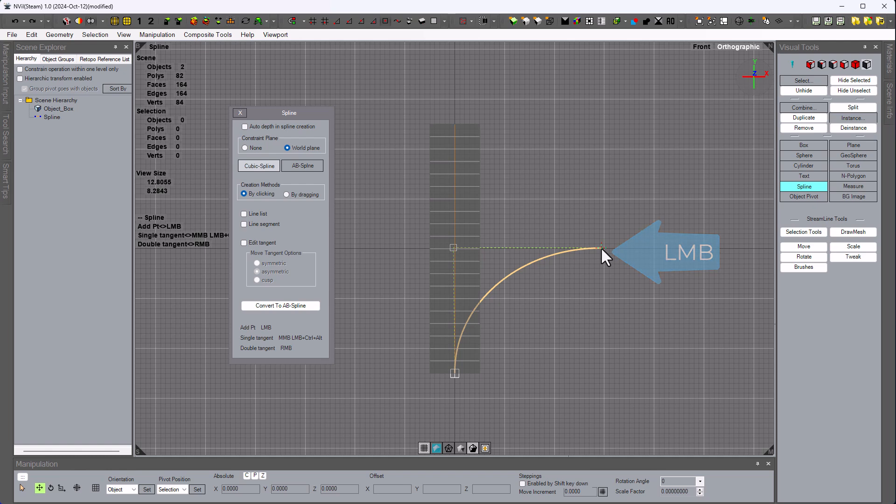
key(Escape)
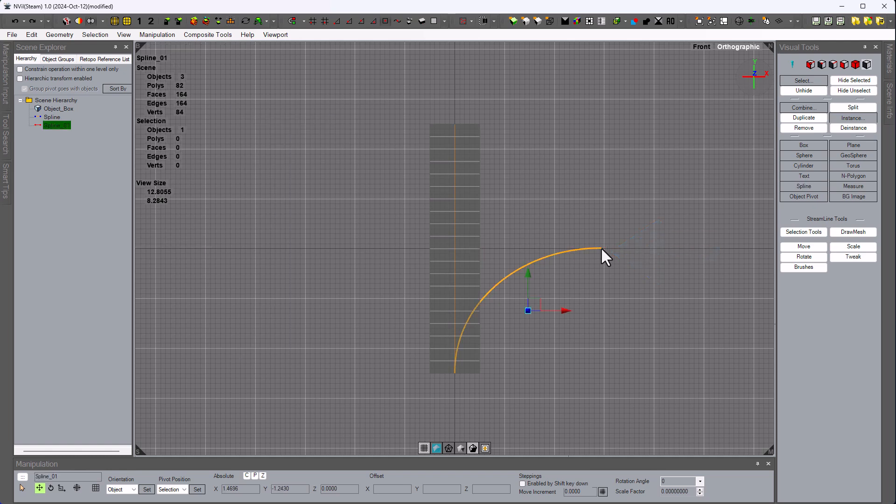
- Rename the curved spline Spline_01 to 'Path Spline'
right_click(52, 125)
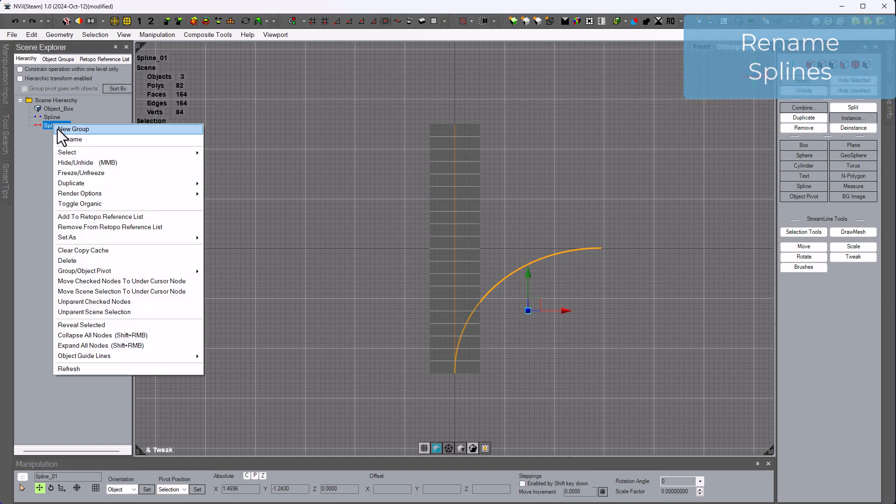
click(70, 139)
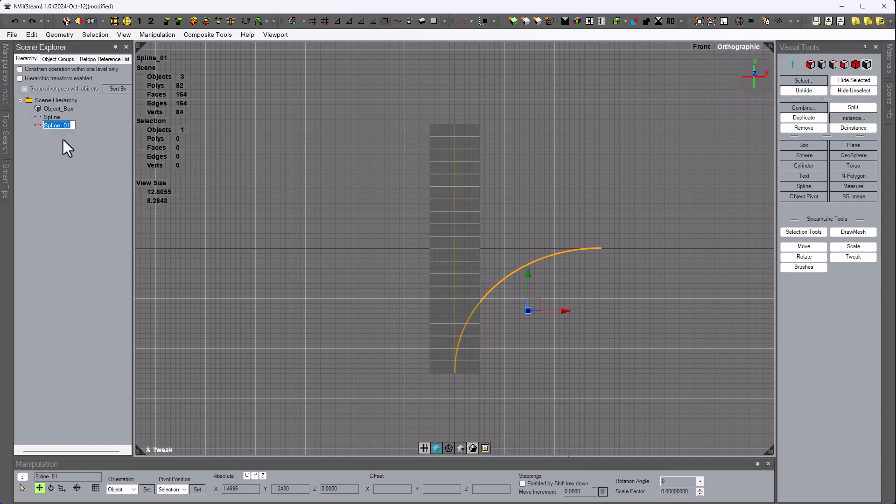
text(Path)
key(Return)
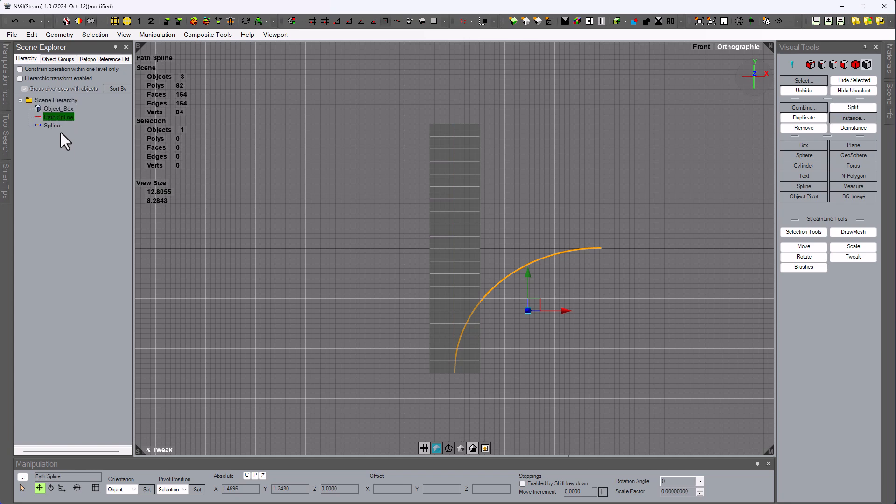
- Rename the straight spline to 'Axis Spline'
click(52, 126)
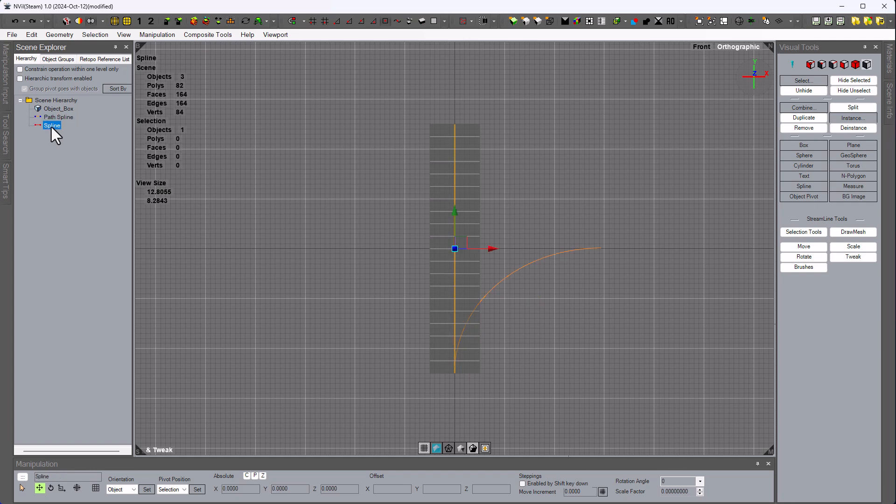
right_click(51, 127)
click(61, 141)
key(Return)
- Select Object_Box and all 84 of its vertices
click(60, 116)
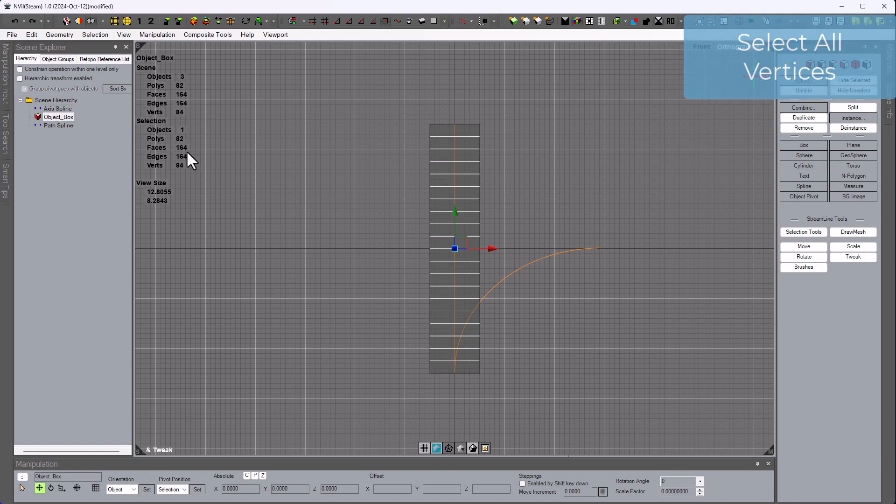
alt+drag(574, 216, 534, 239)
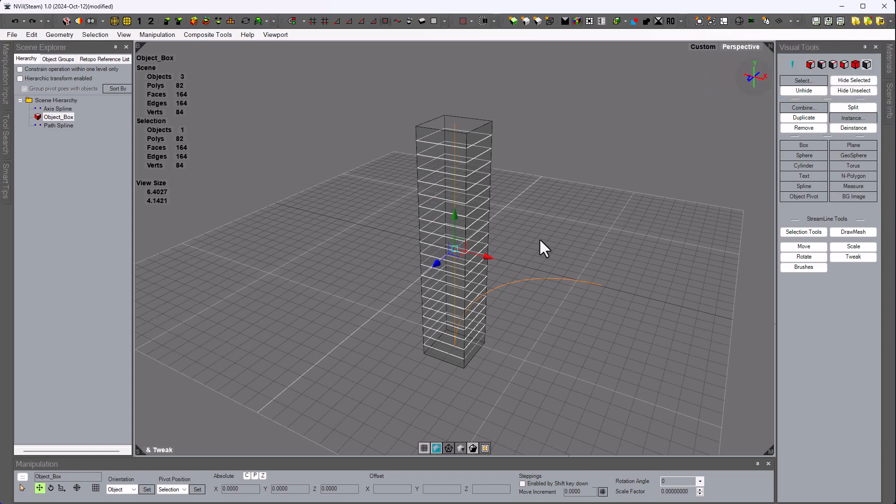
click(822, 65)
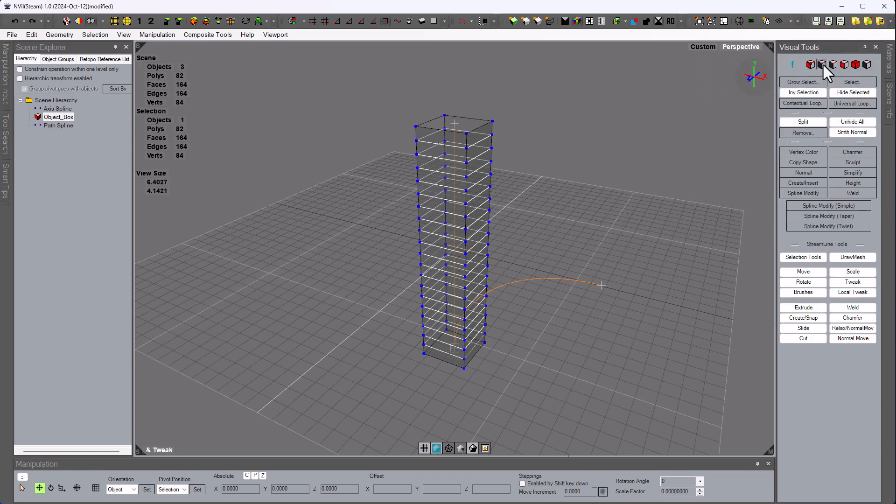
click(809, 94)
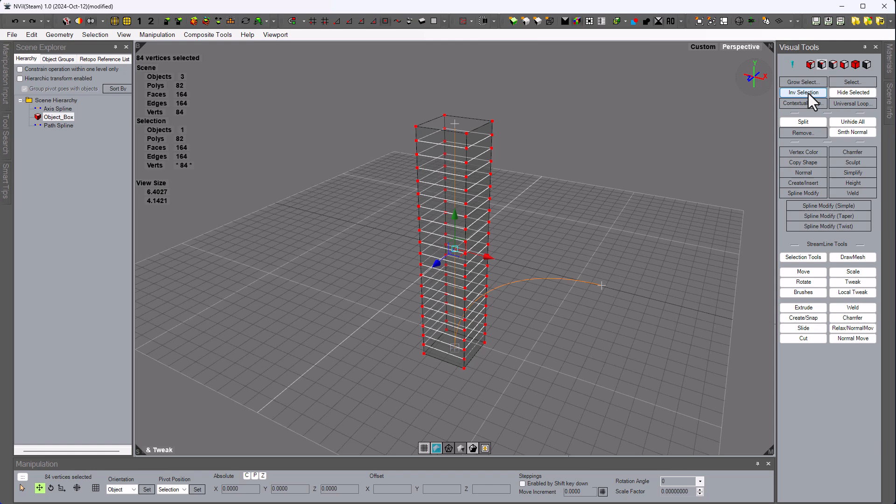
- In Spline Modify, set the axis line to Axis Spline and the path curve to Path Spline
click(805, 191)
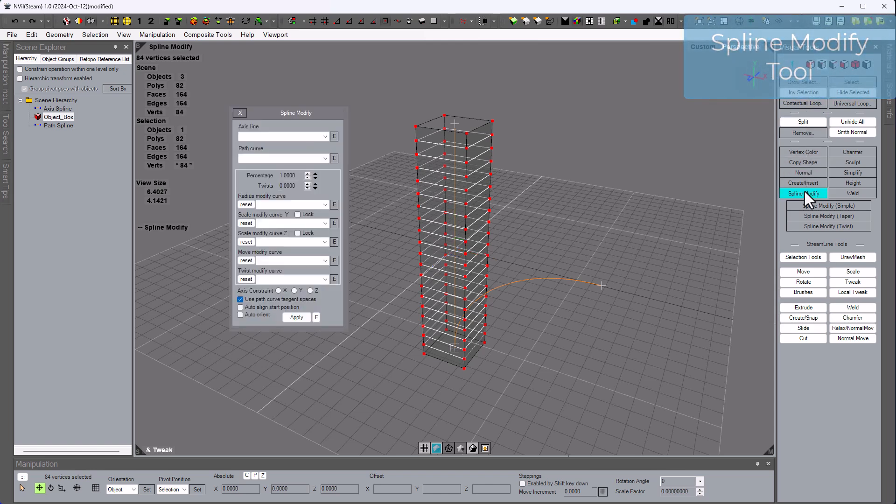
click(315, 140)
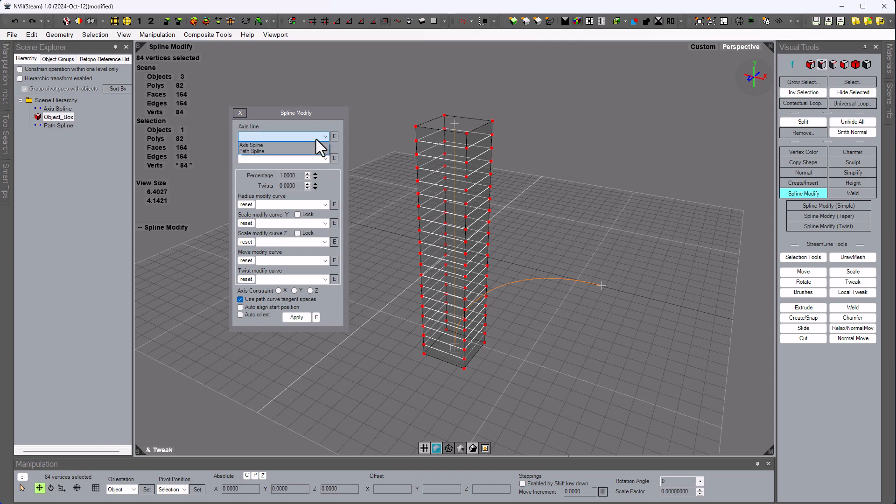
click(262, 146)
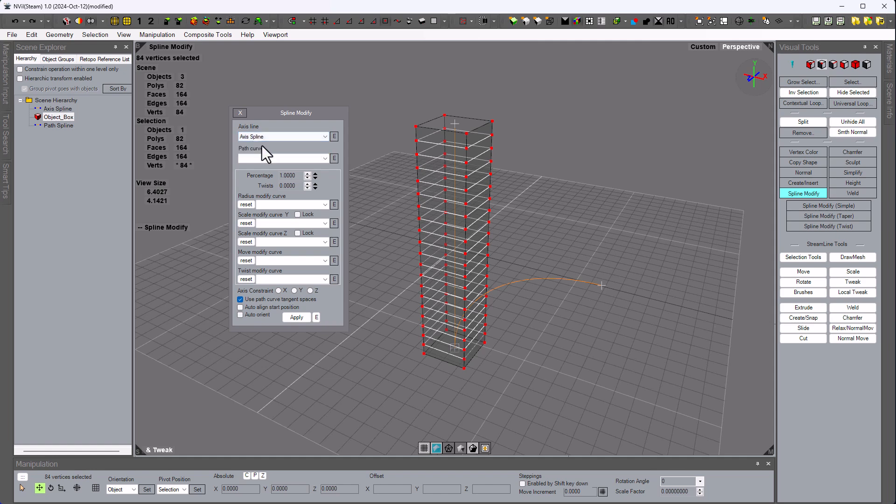
click(326, 159)
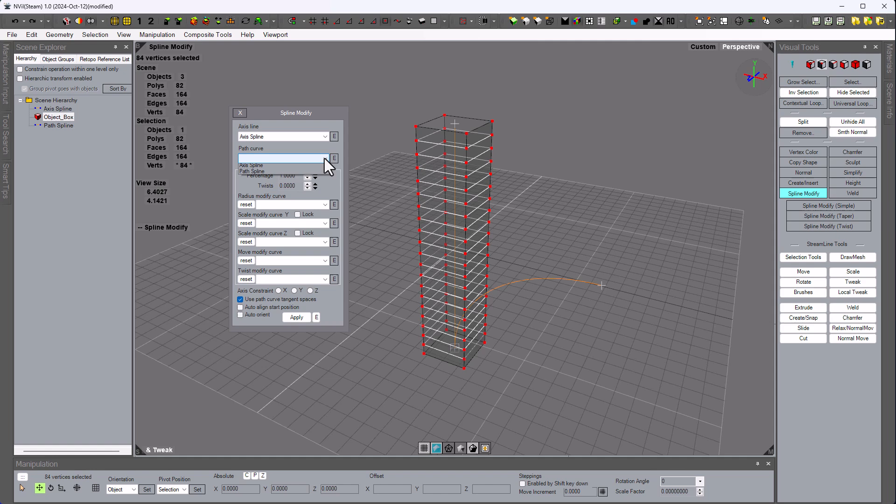
click(272, 174)
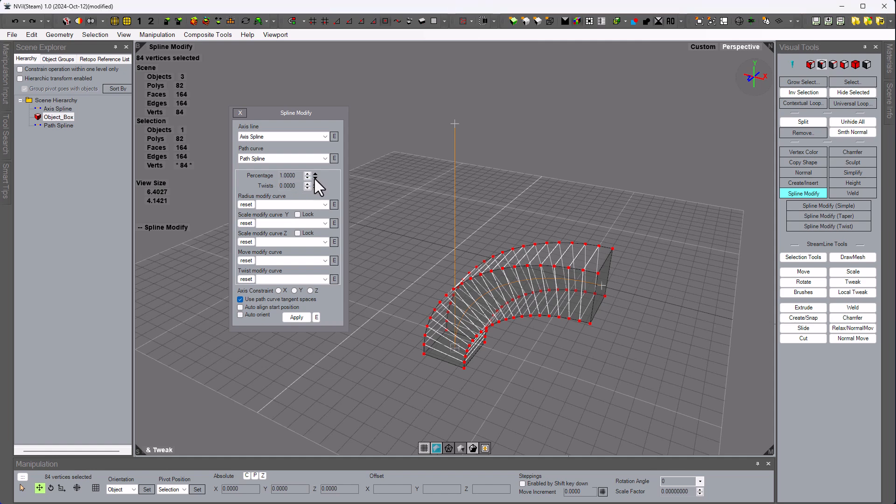
drag(315, 179, 315, 178)
drag(315, 186, 315, 187)
- Try moving the path spline's end vertex, undo it, and close Spline Modify without applying
click(334, 158)
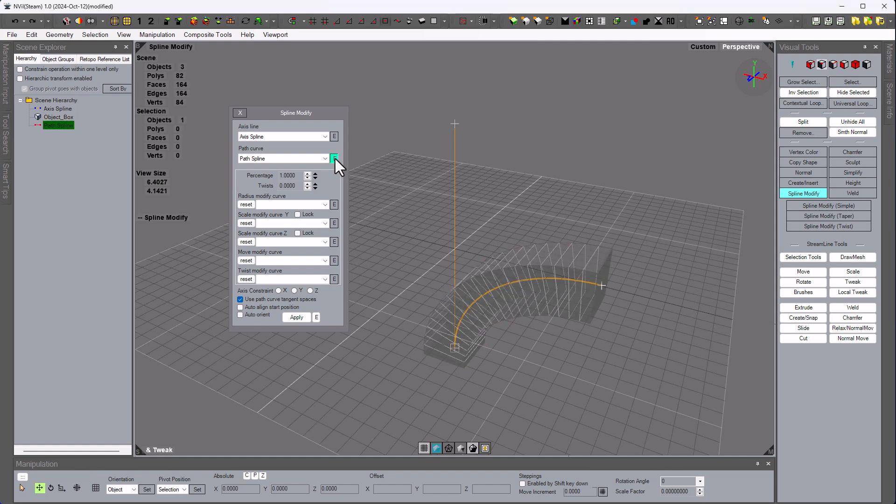
alt+drag(517, 362, 573, 331)
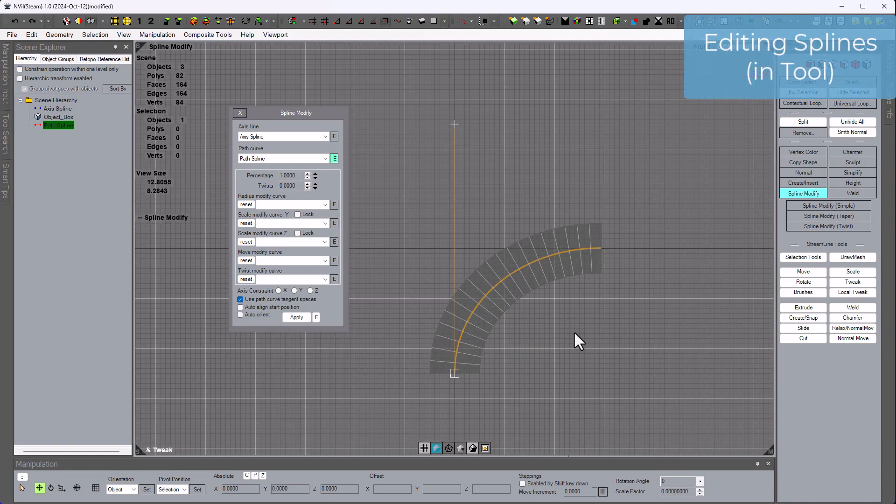
click(601, 249)
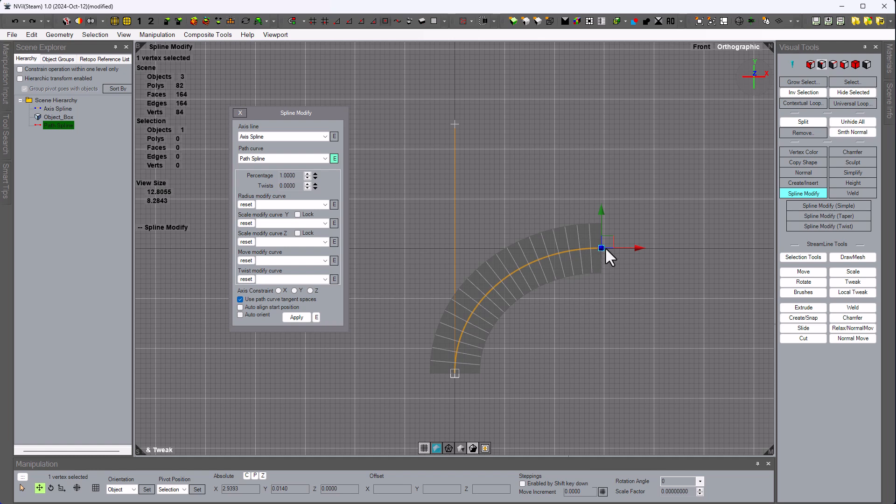
mouse_move(635, 248)
mouse_down()
mouse_move(515, 247)
mouse_move(639, 256)
mouse_up()
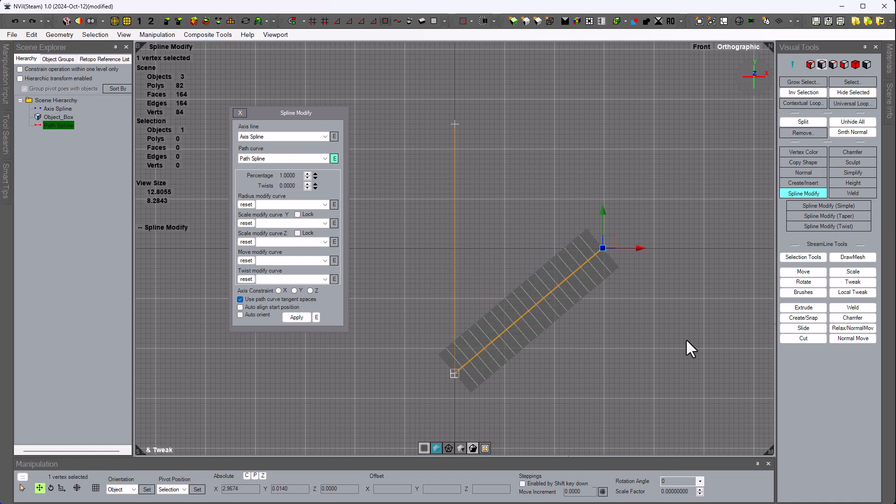
key(ctrl+z)
key(ctrl+z)
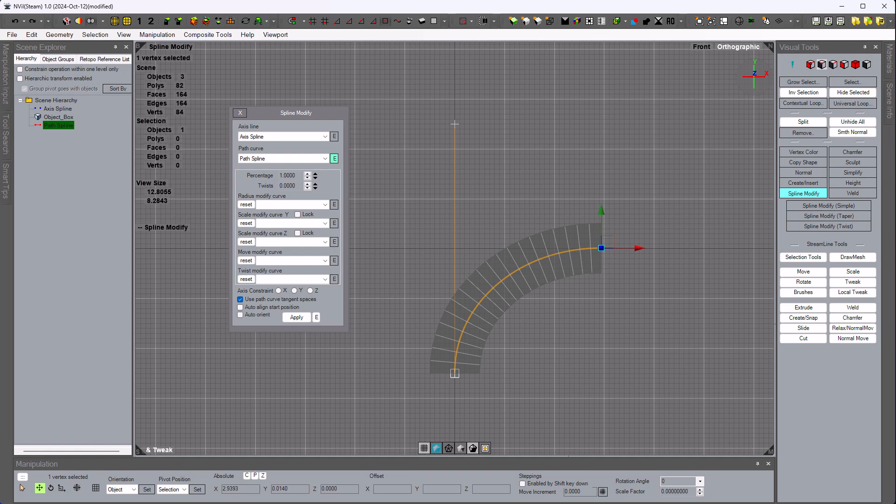
click(334, 159)
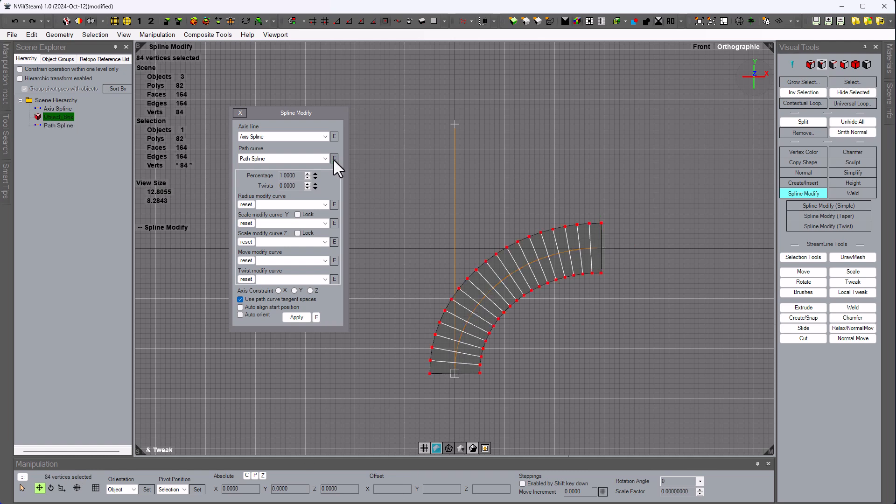
click(237, 117)
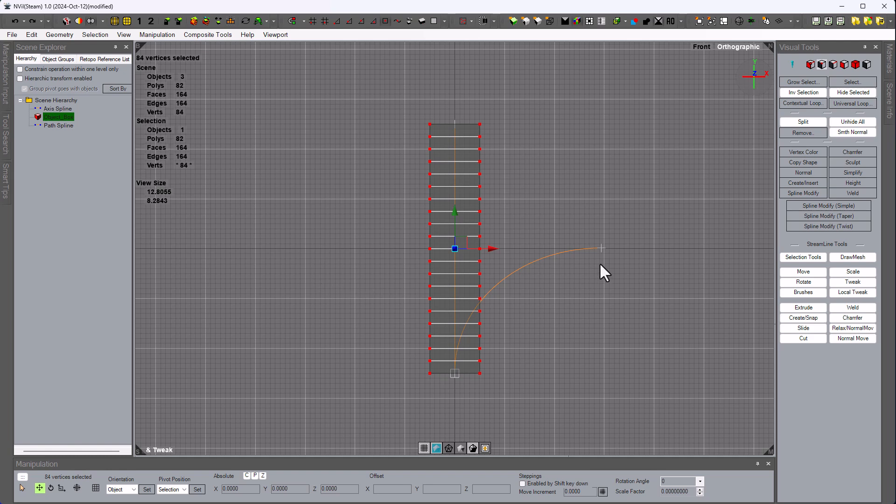
- Tweak Path Spline into a tall arch: lower its end vertex and stand both tangents upright
click(603, 248)
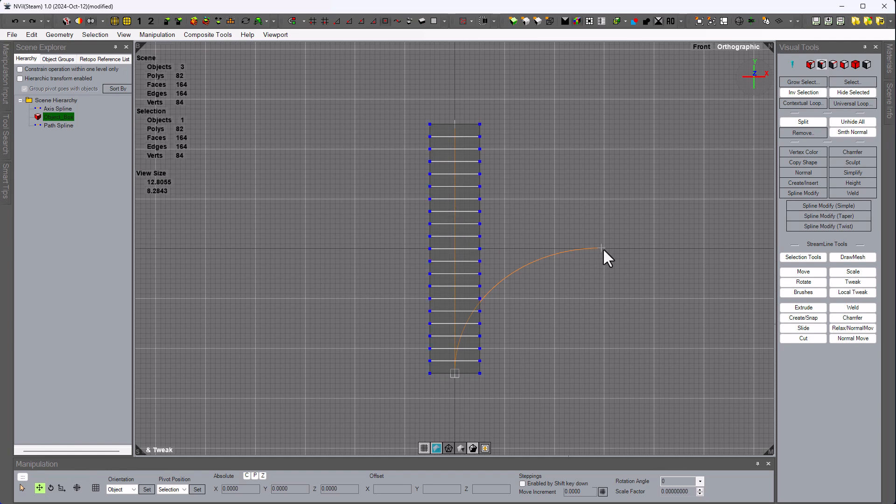
click(56, 126)
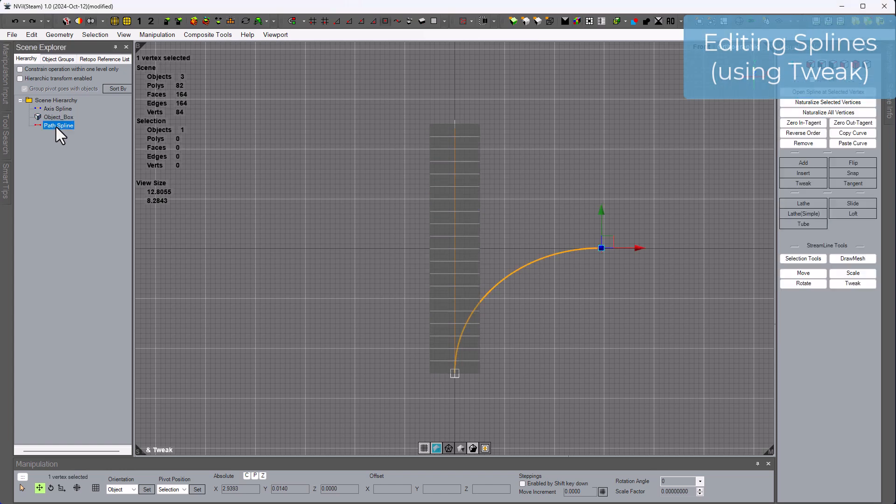
click(809, 186)
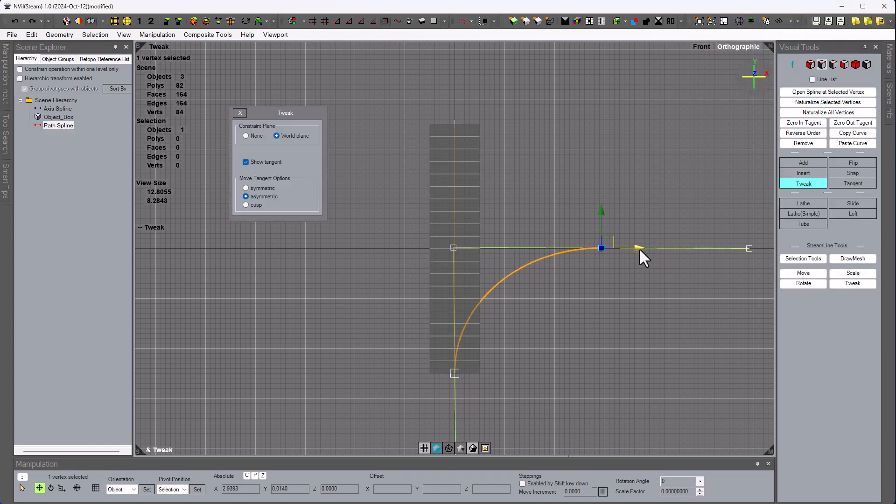
drag(640, 248, 623, 253)
key(ctrl+z)
drag(453, 247, 389, 248)
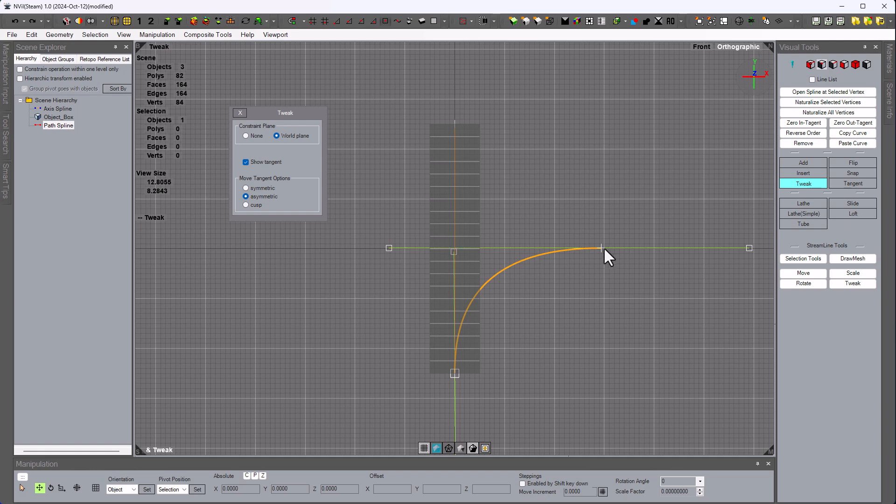
drag(601, 248, 598, 280)
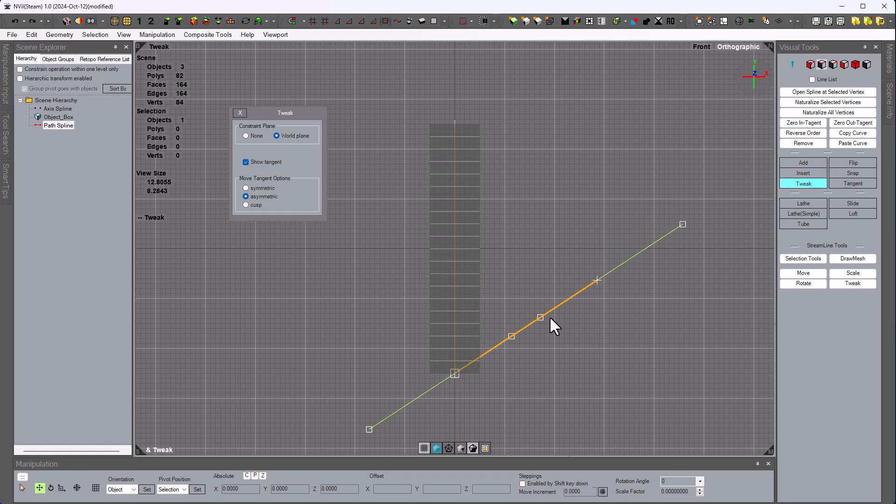
drag(540, 318, 455, 211)
drag(512, 336, 455, 209)
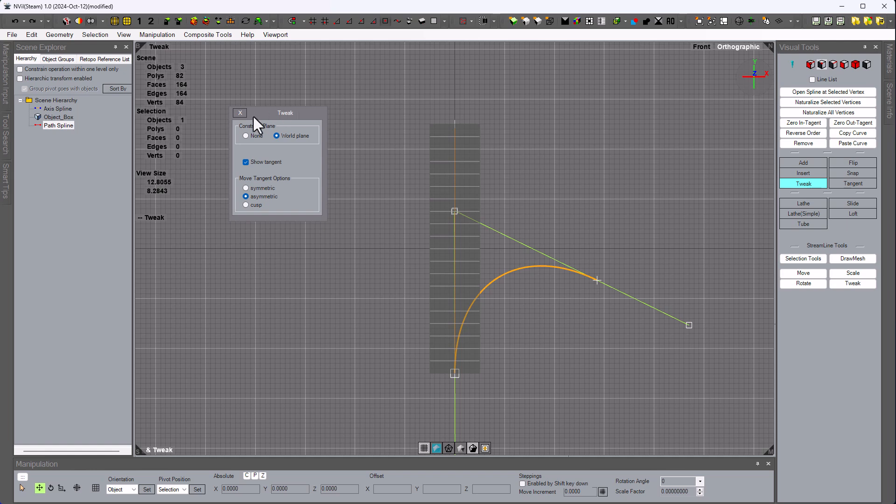
click(240, 114)
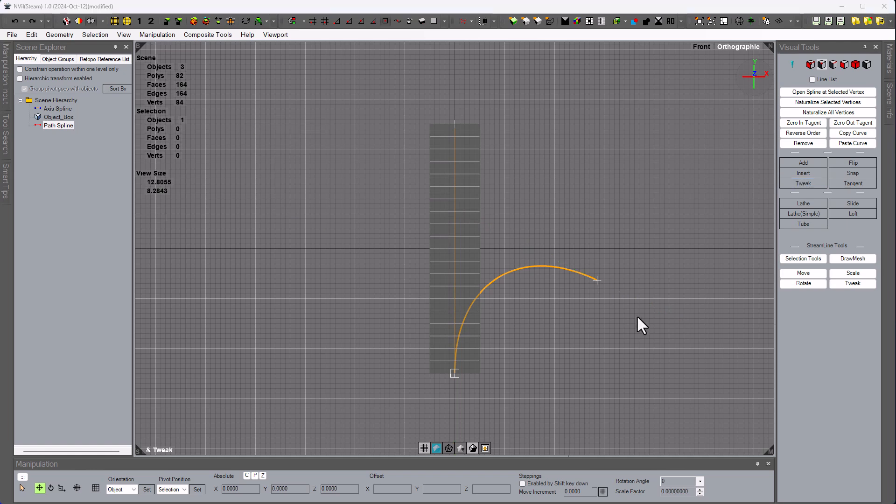
- Select all of Object_Box's vertices and apply Spline Modify along the arched path
click(59, 122)
click(59, 118)
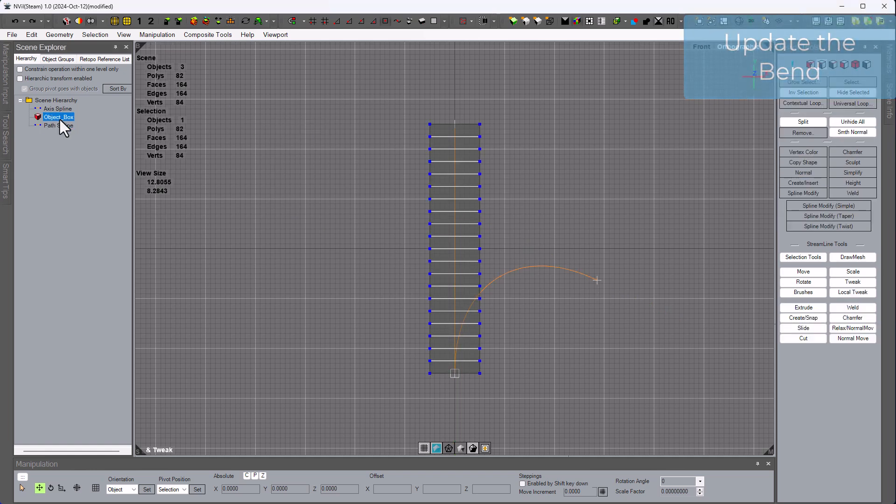
click(805, 93)
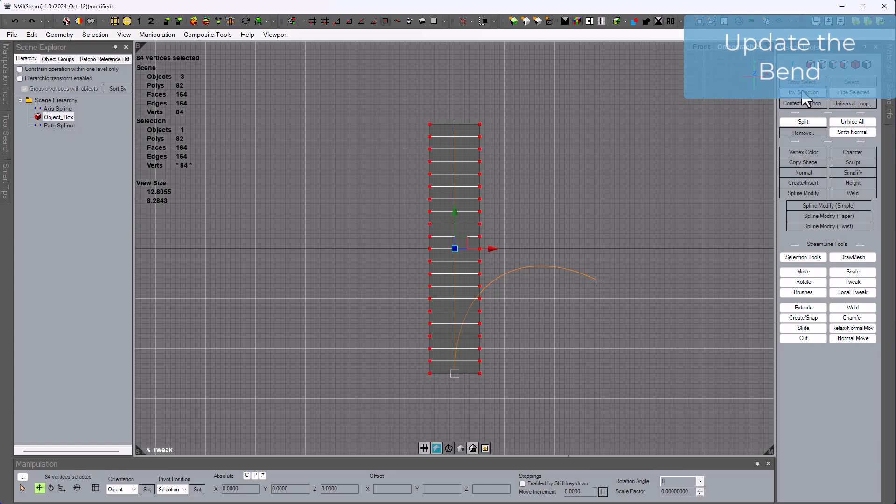
click(803, 193)
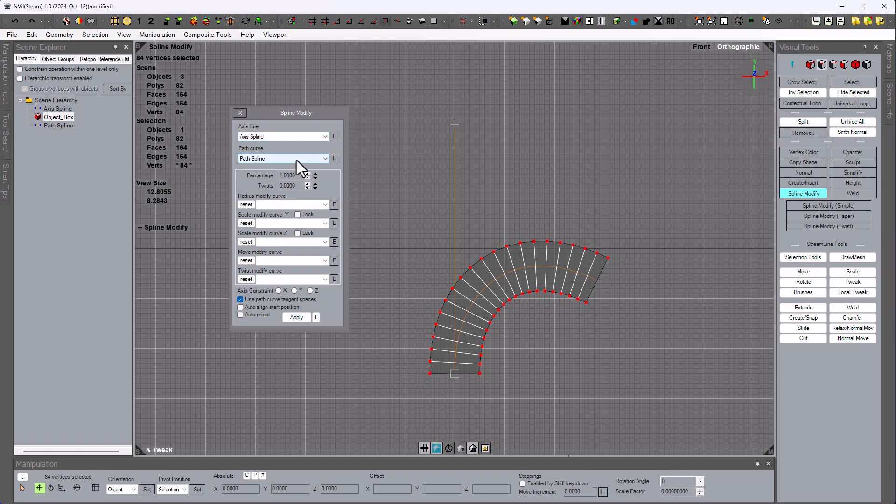
click(298, 320)
- View the bent box in perspective with the grid hidden and shading on
alt+drag(358, 258, 280, 273)
click(424, 448)
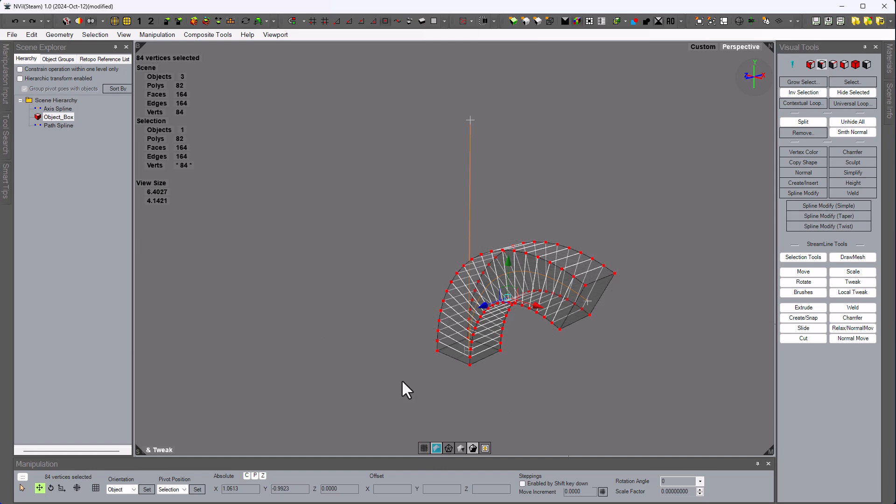
mouse_move(401, 380)
alt+mouse_down()
mouse_move(386, 362)
mouse_move(360, 360)
mouse_move(449, 377)
mouse_move(741, 376)
alt+mouse_up()
click(436, 448)
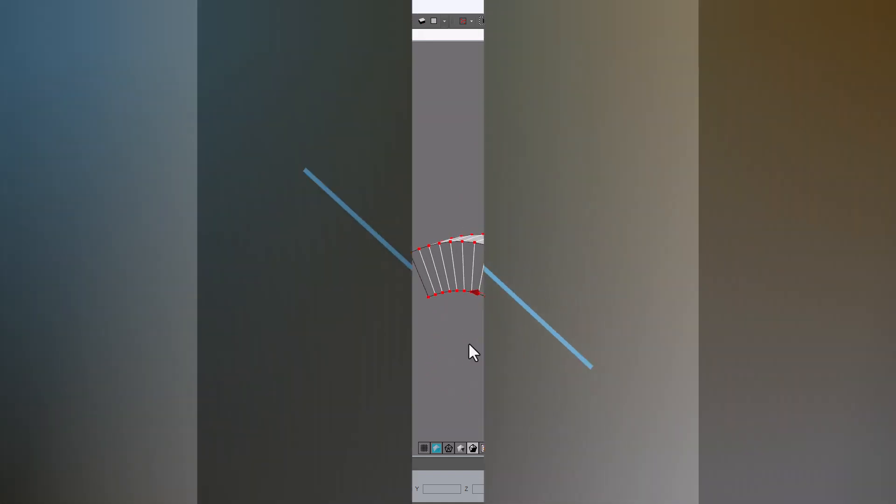